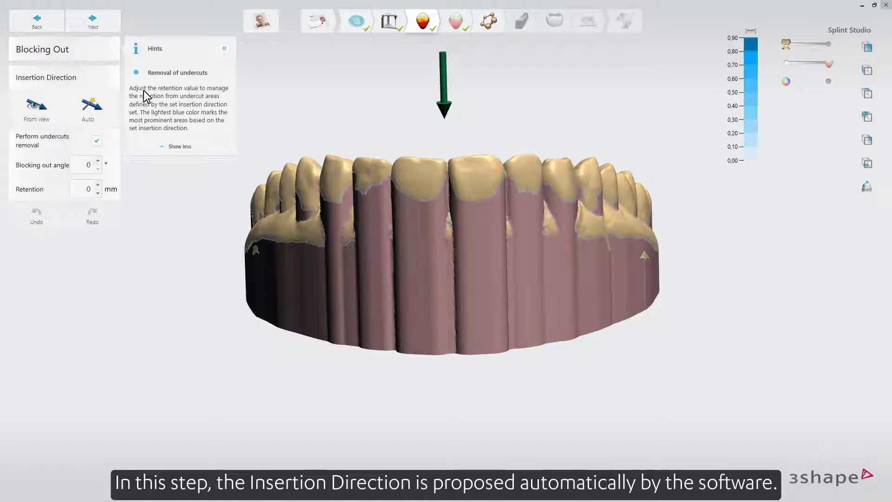
Set the splint's insertion direction from an occlusal view of the upper jaw and correct the tunnels in the model.
right_click_drag(267, 204, 691, 275)
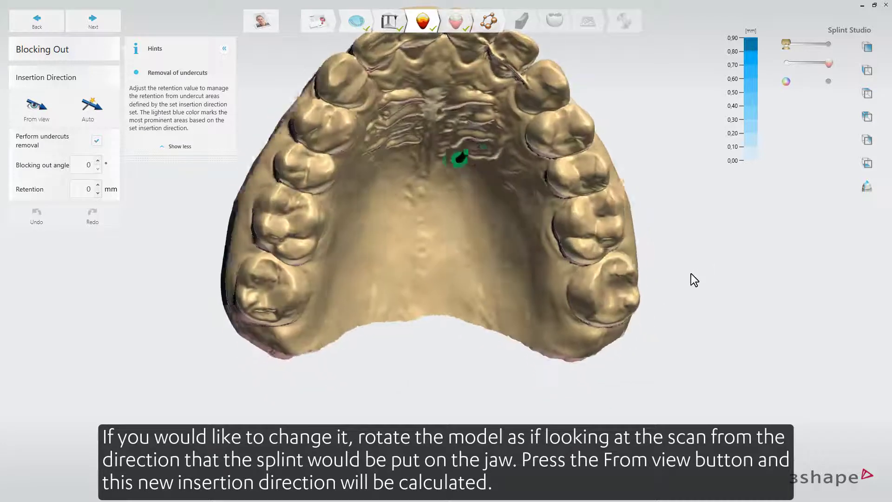
right_click_drag(503, 177, 499, 231)
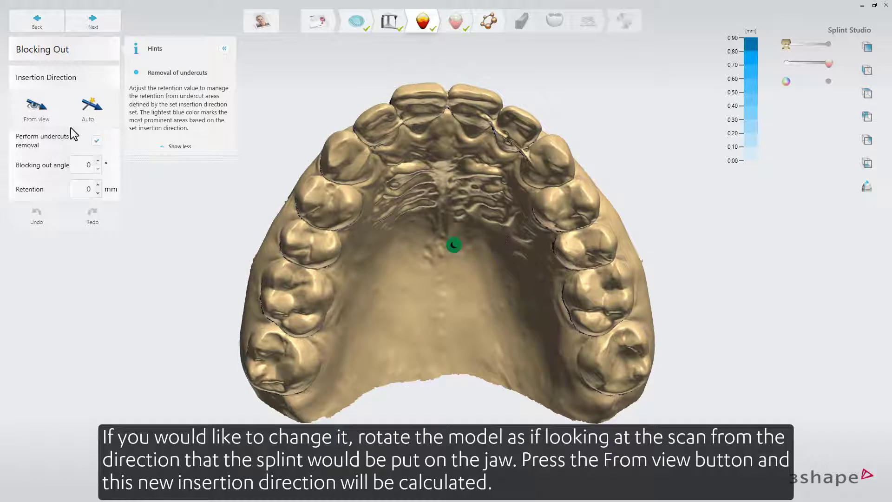
left_click(52, 108)
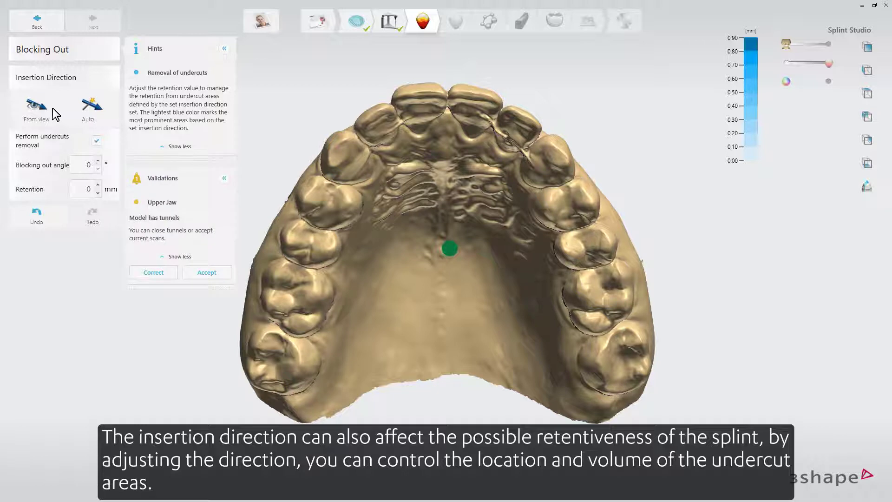
mouse_move(476, 100)
right_mouse_down()
mouse_move(479, 169)
mouse_move(478, 124)
mouse_move(497, 113)
mouse_move(585, 115)
mouse_move(476, 111)
mouse_move(481, 91)
right_mouse_up()
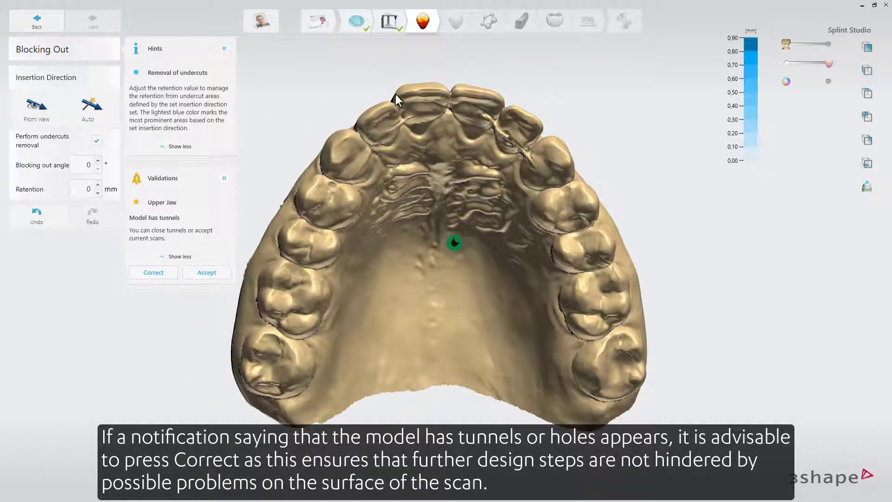
left_click(140, 274)
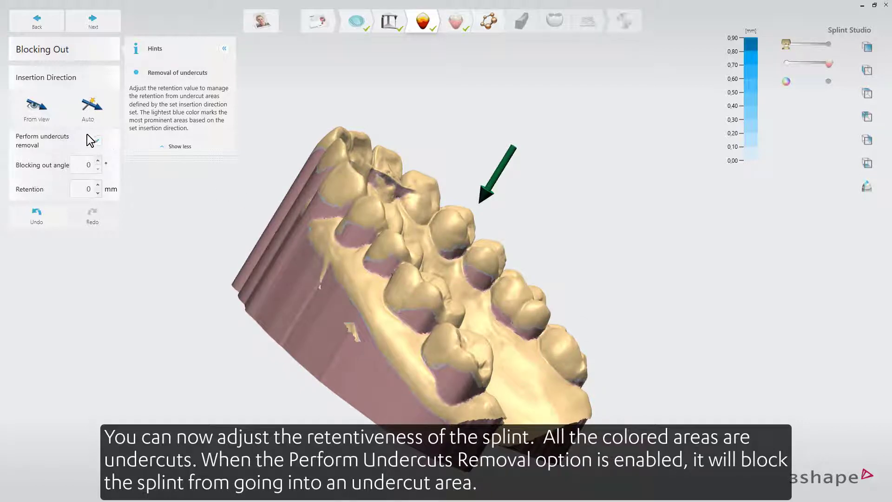
Set the undercut retention to 0.1 mm with undercut removal enabled, and inspect the blocked-out upper jaw.
right_click_drag(476, 225, 324, 289)
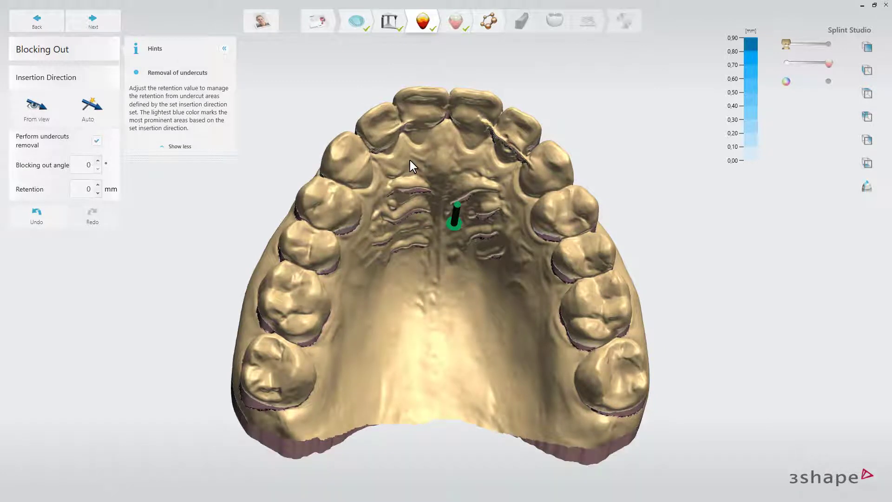
left_click(98, 185)
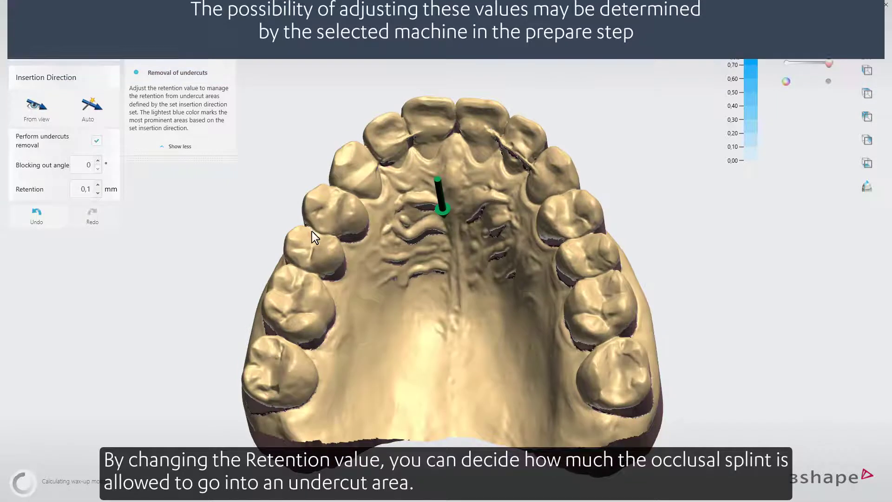
mouse_move(312, 232)
right_mouse_down()
mouse_move(308, 223)
mouse_move(317, 227)
right_mouse_up()
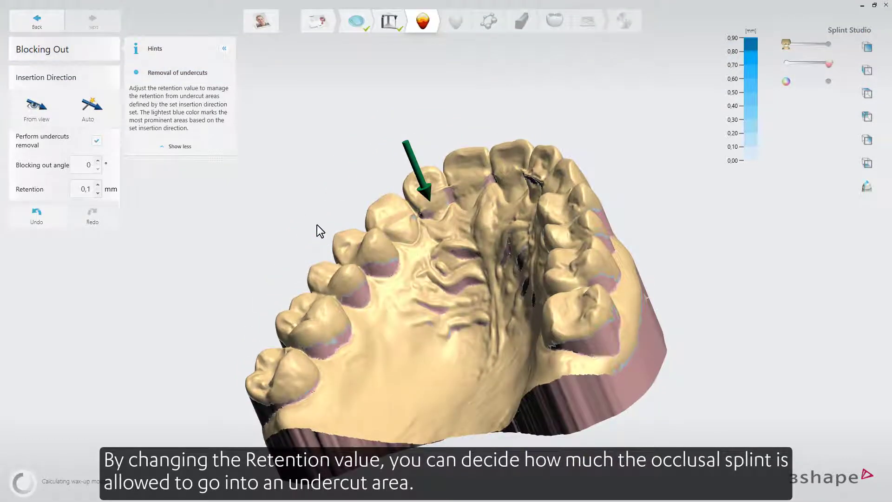
right_click_drag(318, 226, 378, 288)
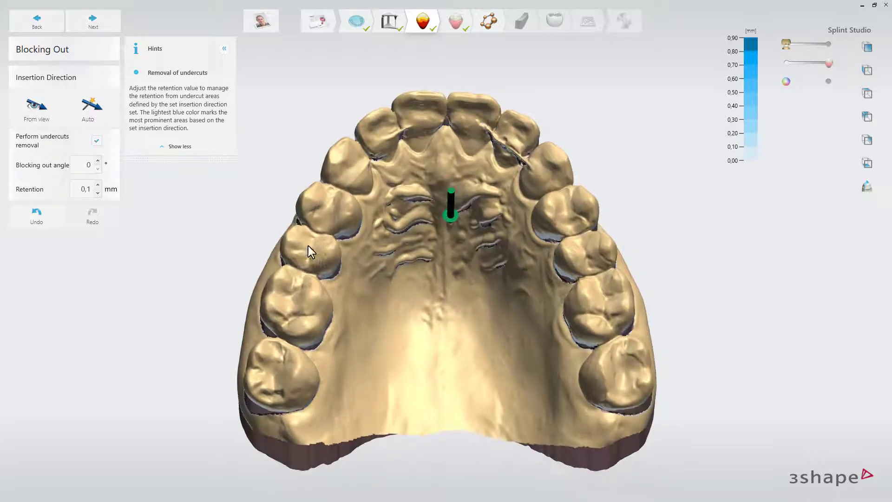
Proceed to Wax Trimming and smooth the wax over the palatal rugae, the incisive papilla and the gum line behind the front teeth.
left_click(114, 27)
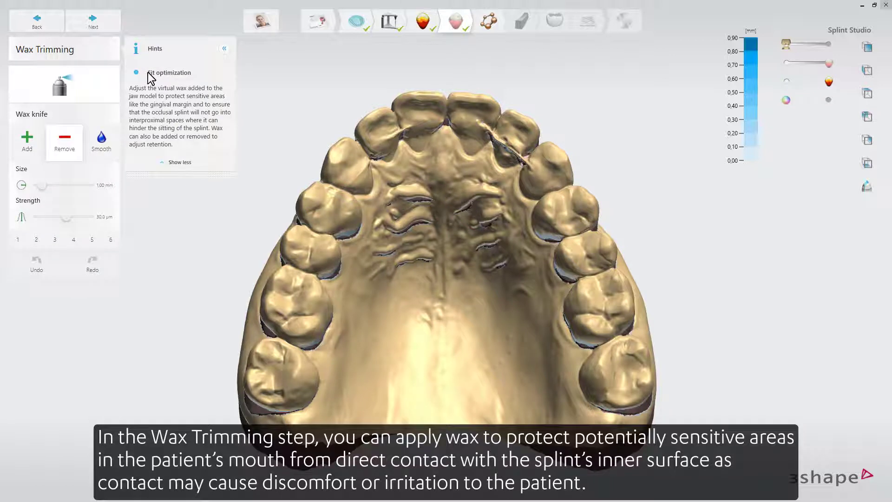
right_click_drag(364, 275, 419, 270)
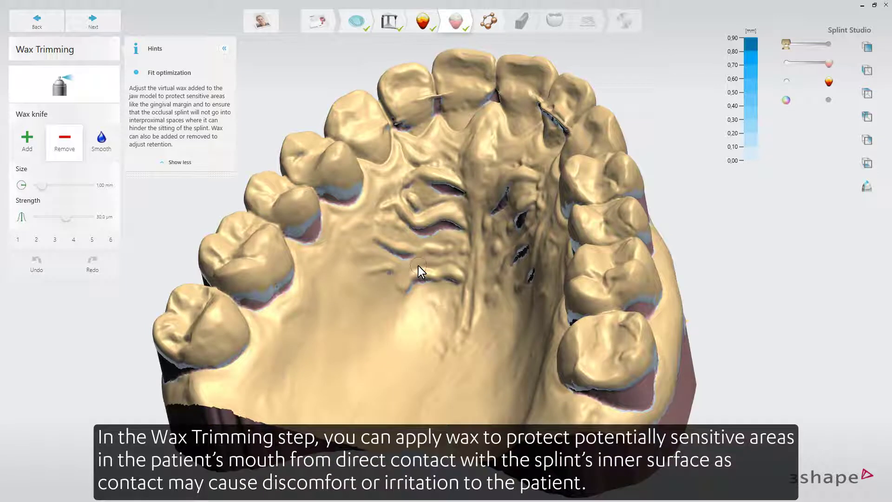
left_click(106, 139)
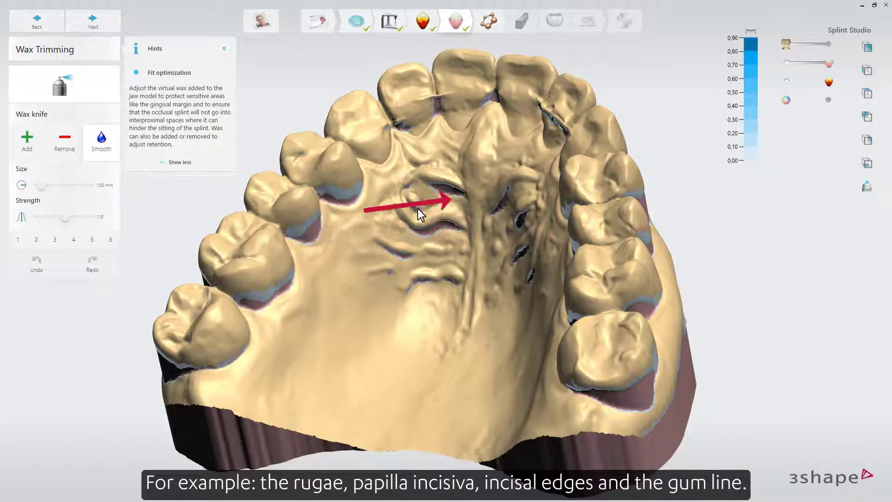
left_click_drag(415, 208, 451, 204)
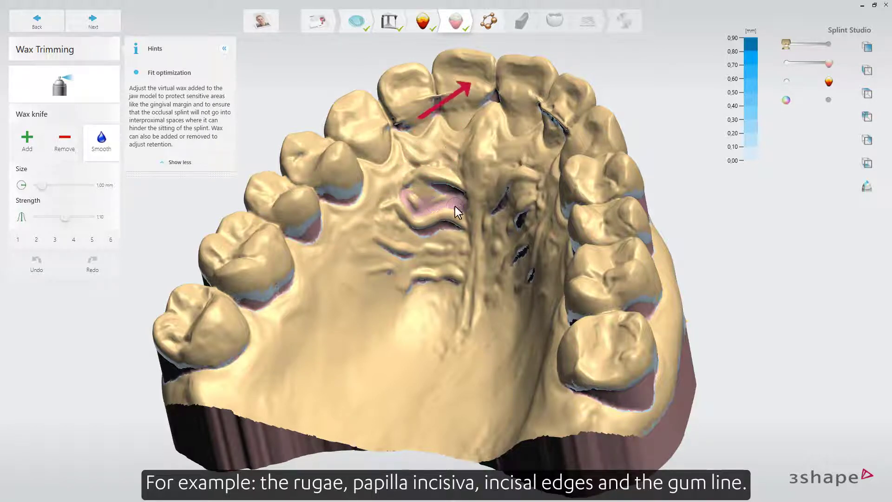
left_click_drag(492, 143, 491, 164)
mouse_move(461, 245)
left_mouse_down()
mouse_move(404, 247)
mouse_move(455, 267)
mouse_move(417, 270)
left_mouse_up()
right_click_drag(418, 269, 471, 262)
mouse_move(425, 165)
left_mouse_down()
mouse_move(390, 161)
mouse_move(385, 170)
mouse_move(414, 157)
mouse_move(379, 174)
left_mouse_up()
mouse_move(378, 175)
right_mouse_down()
mouse_move(347, 162)
mouse_move(376, 165)
mouse_move(374, 152)
right_mouse_up()
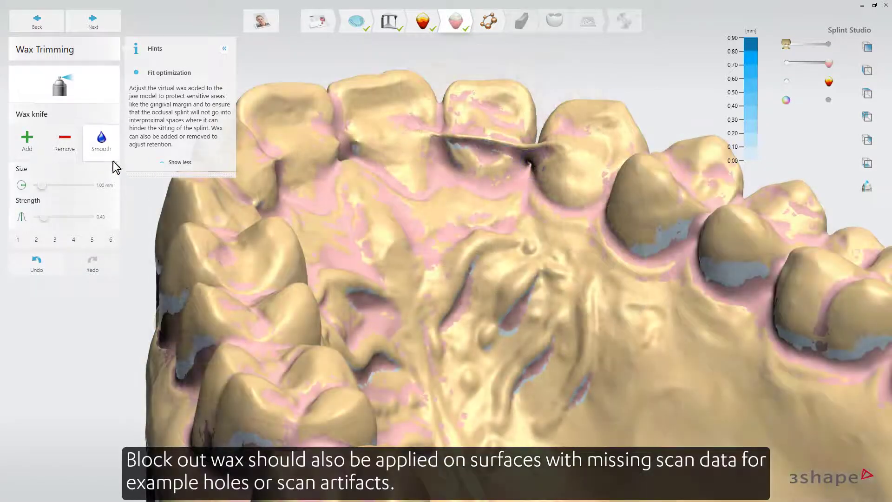
Add wax at 14.0 µm strength along the palatal gum line behind the front teeth, near the irregular scan ridge.
left_click(28, 140)
left_click_drag(43, 216, 49, 217)
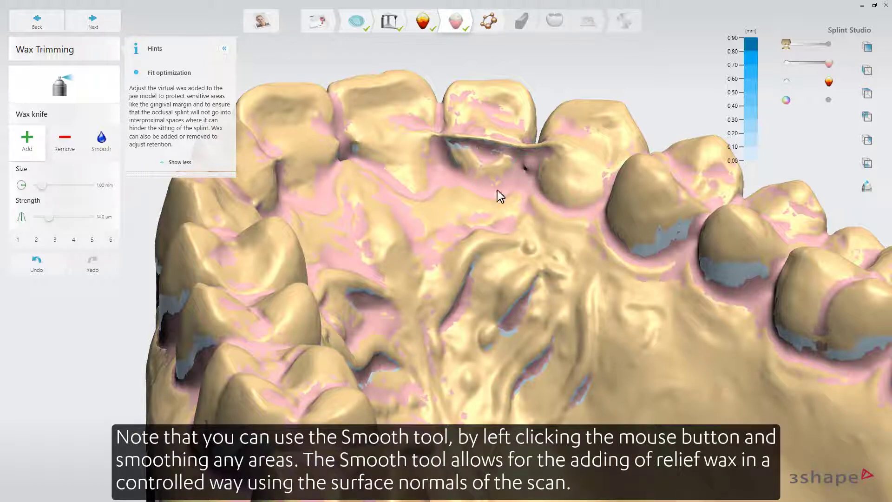
right_click_drag(392, 193, 355, 202)
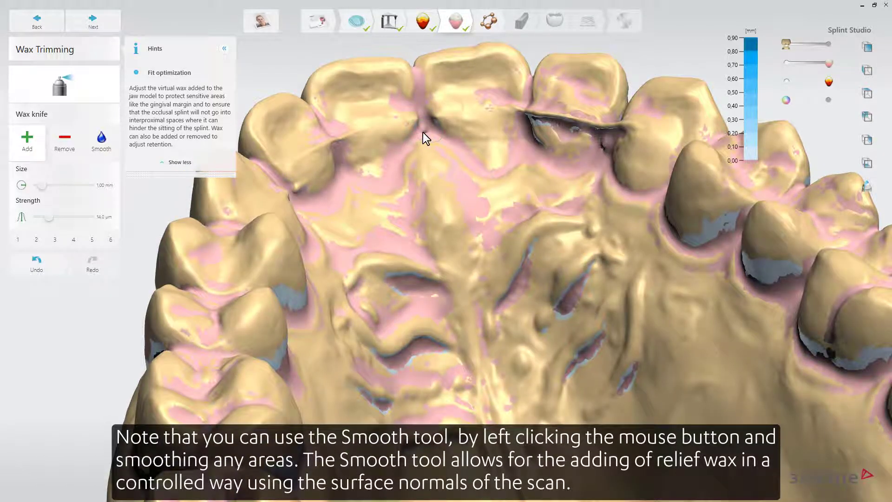
Smooth the wax in the gaps between the front teeth and around the scan ridge behind the lateral incisor.
left_click(101, 136)
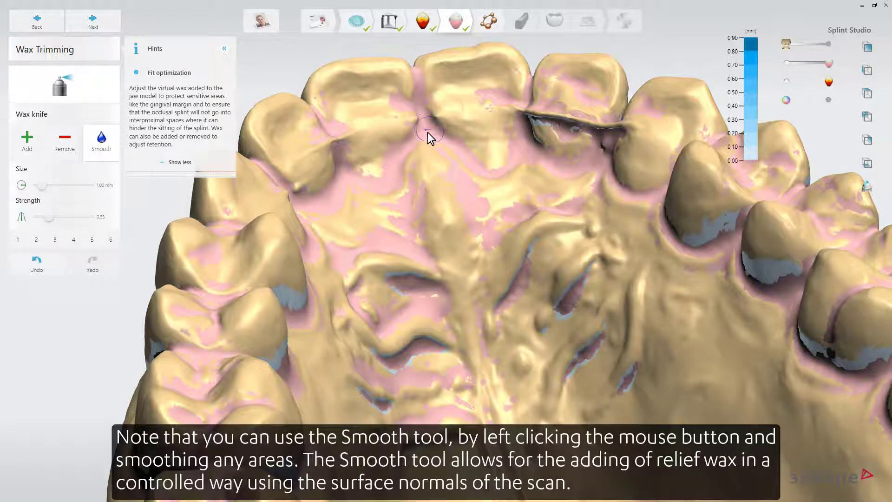
right_click_drag(440, 147, 529, 169)
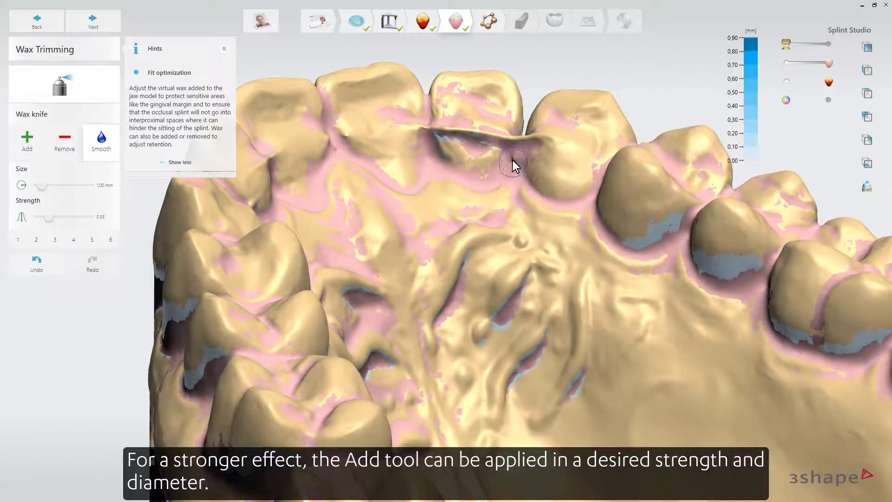
left_click_drag(512, 148, 467, 138)
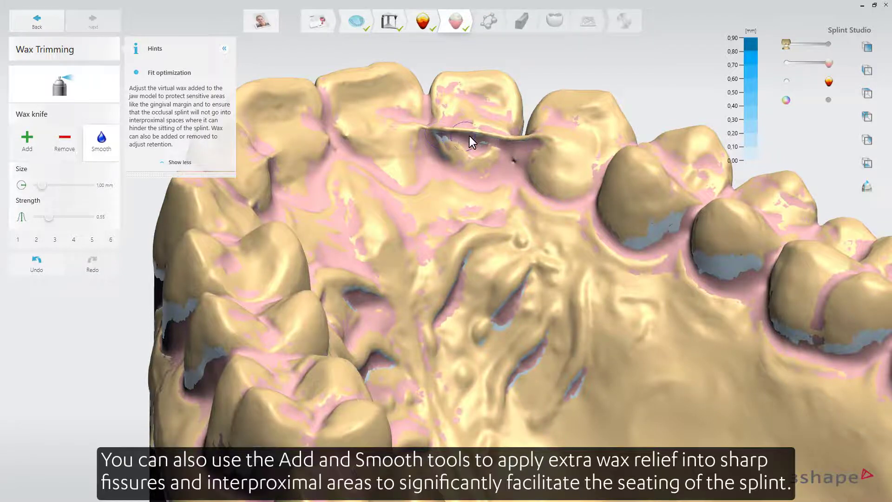
right_click_drag(465, 137, 474, 152)
left_click_drag(504, 87, 487, 80)
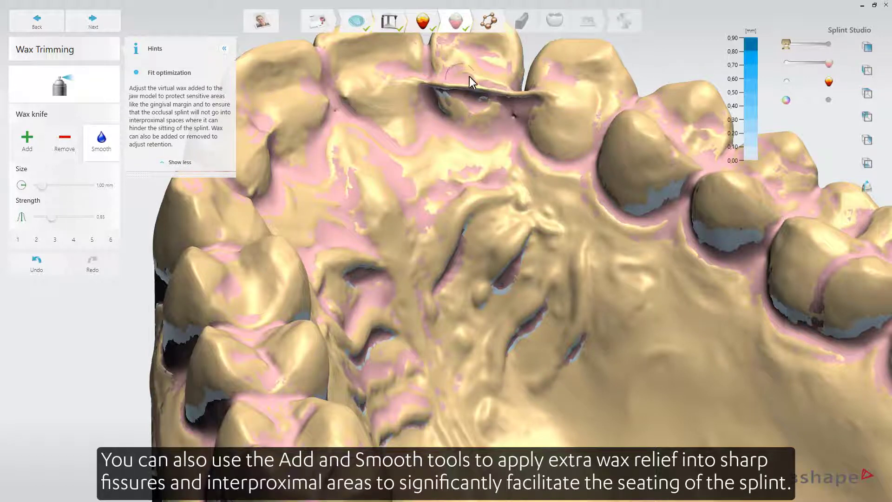
left_click_drag(467, 79, 483, 83)
left_click(513, 123)
left_click_drag(506, 127, 518, 133)
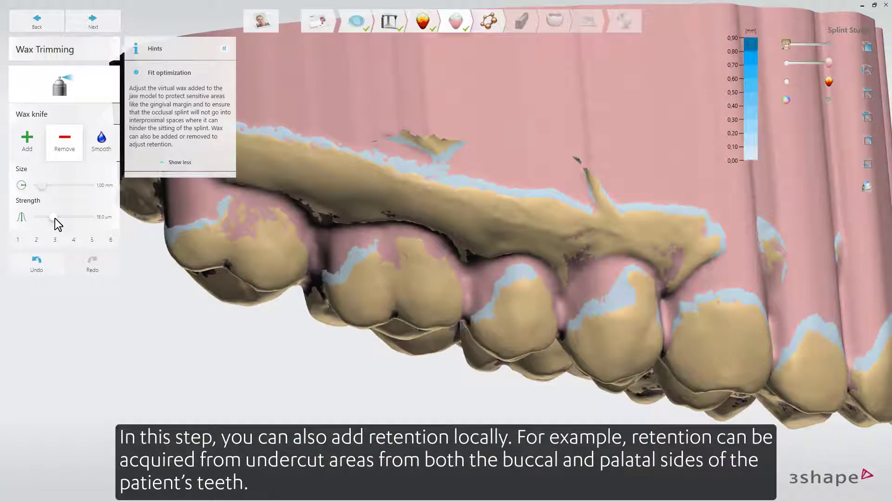
Set the wax knife size to 0.95 mm for local retention on the buccal side and proceed to the Outline stage.
left_click_drag(42, 188, 41, 187)
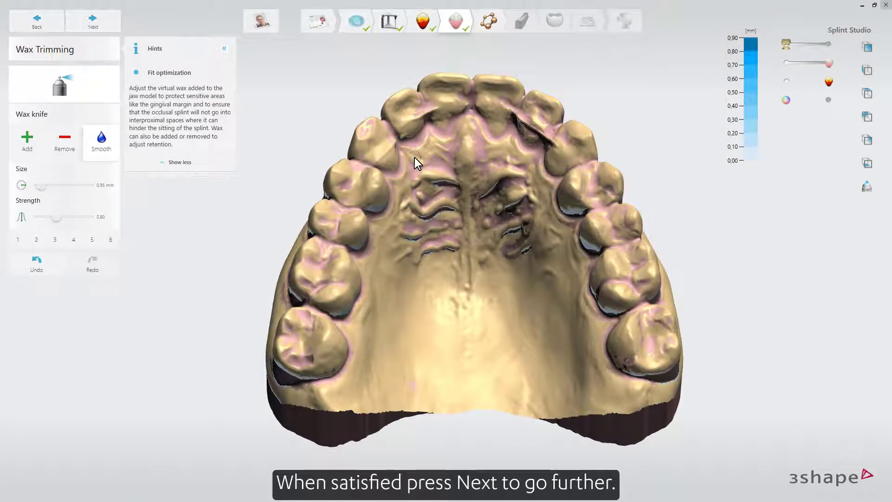
left_click(108, 25)
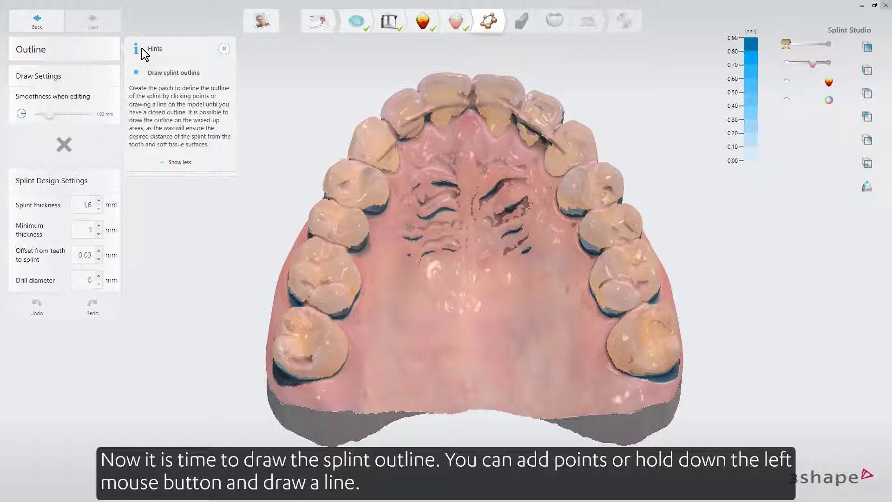
Start the splint outline at the last molar and draw it along the buccal prominence line of the molars.
left_click(377, 167)
scroll(448, 167, "down", 5)
right_click_drag(455, 235, 564, 216)
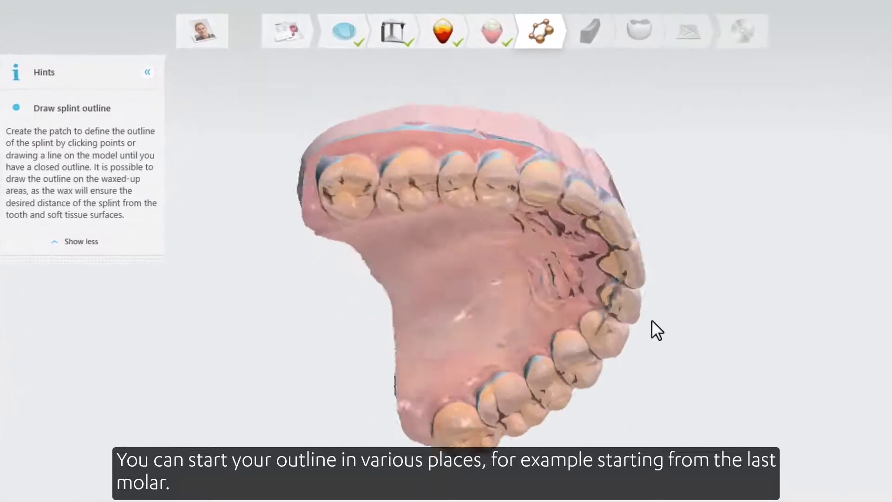
right_click_drag(651, 321, 649, 442)
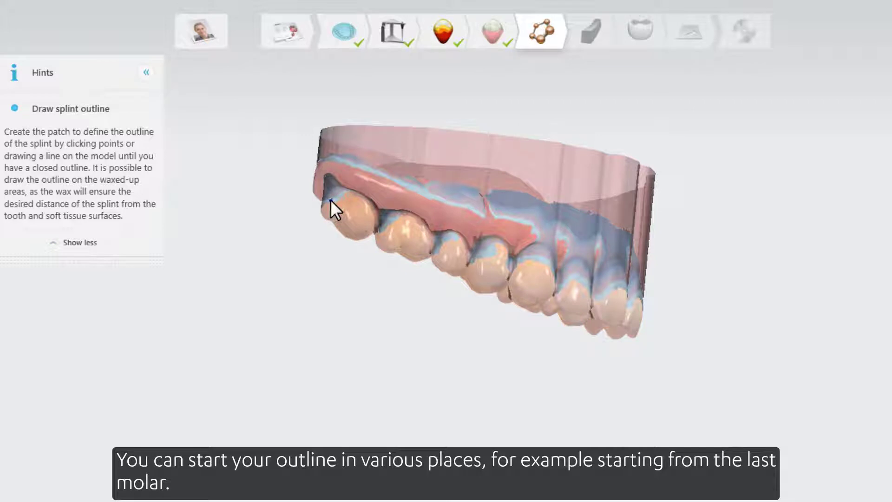
left_click(346, 195)
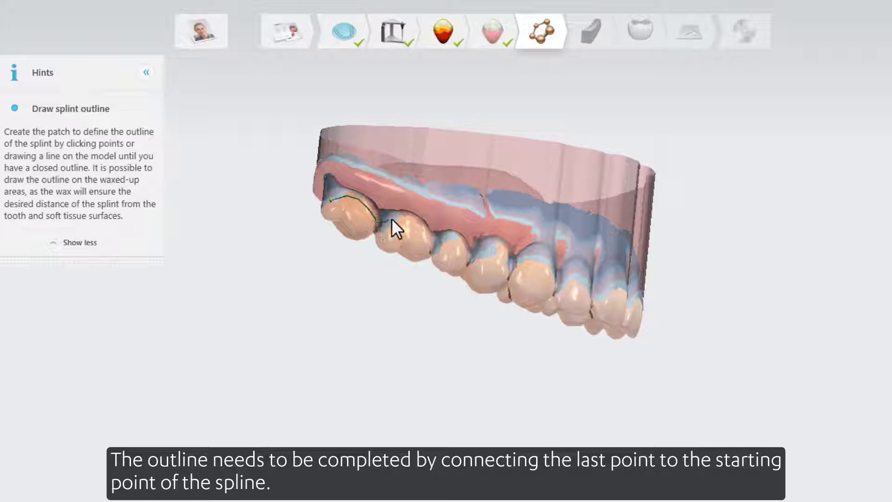
left_click(411, 224)
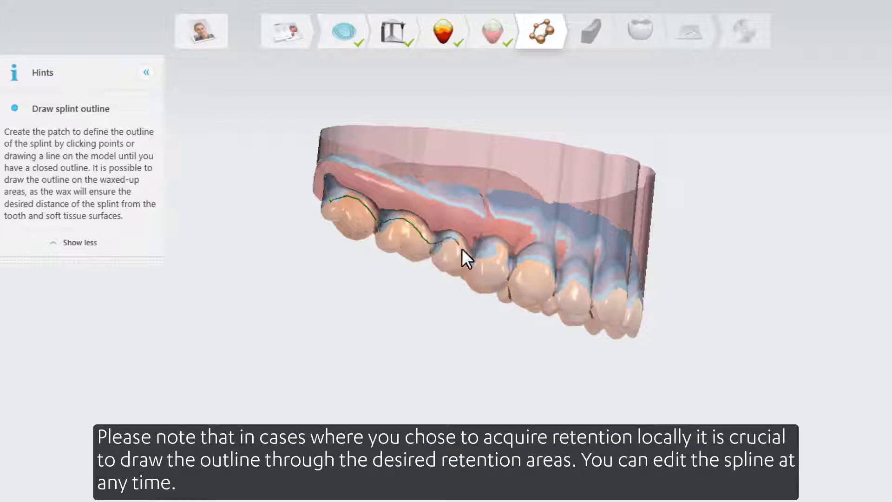
Continue the outline over the premolars, across the incisors just above their edges and onto the opposite buccal side.
left_click_drag(468, 254, 479, 253)
right_click_drag(617, 307, 428, 276)
left_click_drag(496, 301, 555, 307)
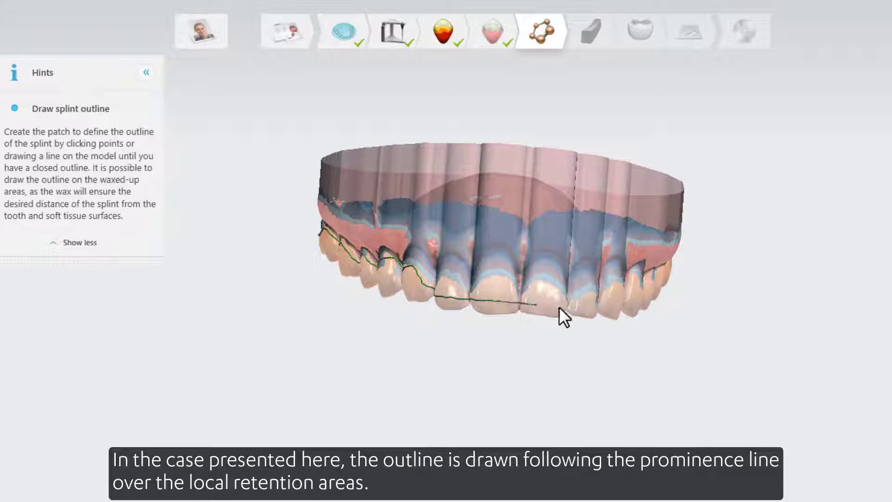
right_click_drag(572, 261, 481, 274)
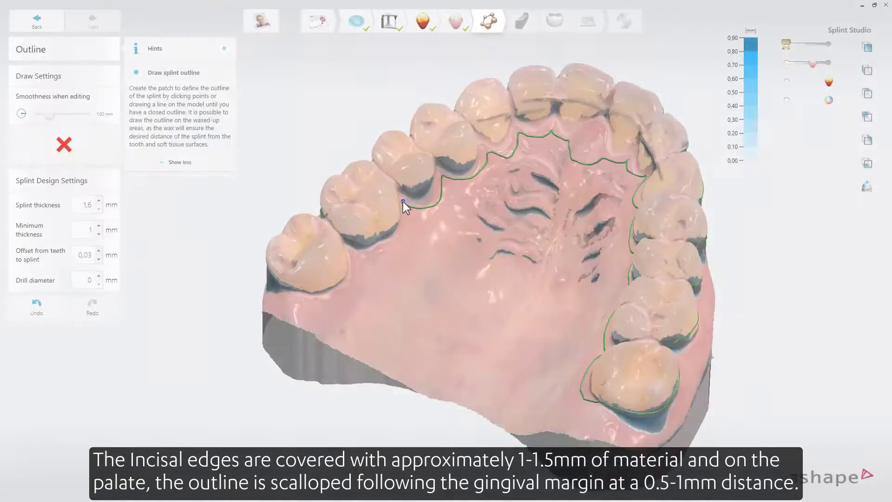
Complete the outline scalloped along the palatal gingival margin and close it at its starting point by the last molar.
left_click_drag(402, 201, 402, 236)
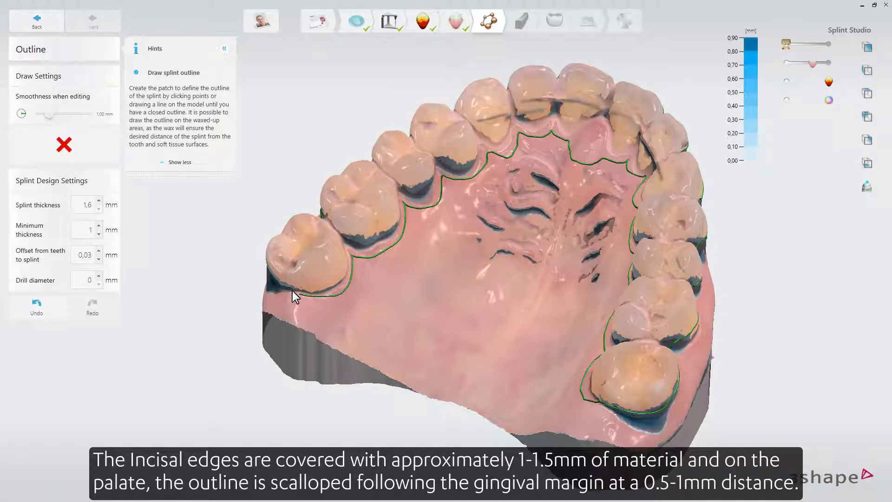
right_click_drag(273, 282, 452, 241)
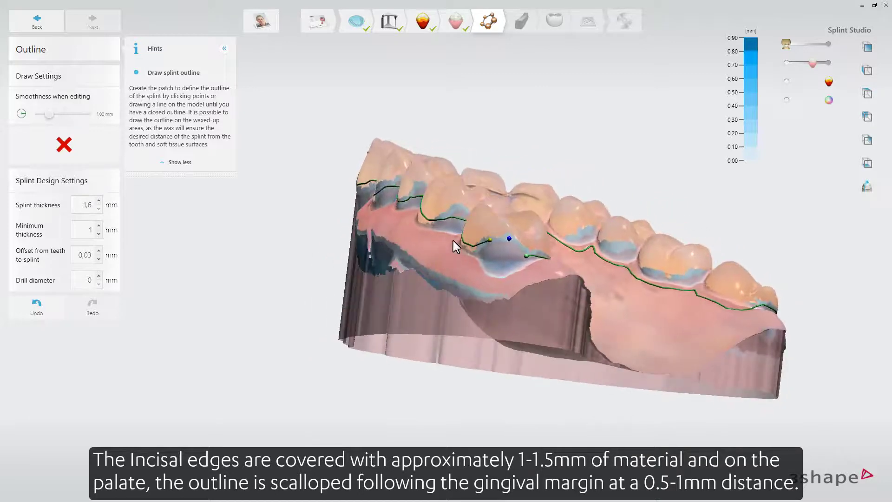
left_click(490, 241)
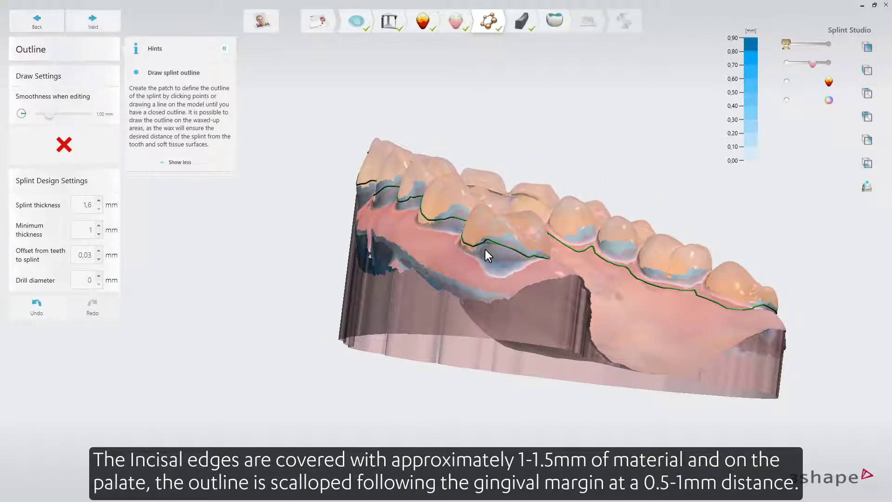
Refine the closed outline behind the last molar, along the buccal molars and on the palatal side of the front teeth.
left_click_drag(503, 249, 534, 256)
mouse_move(487, 235)
right_mouse_down()
mouse_move(582, 239)
mouse_move(596, 259)
mouse_move(656, 268)
right_mouse_up()
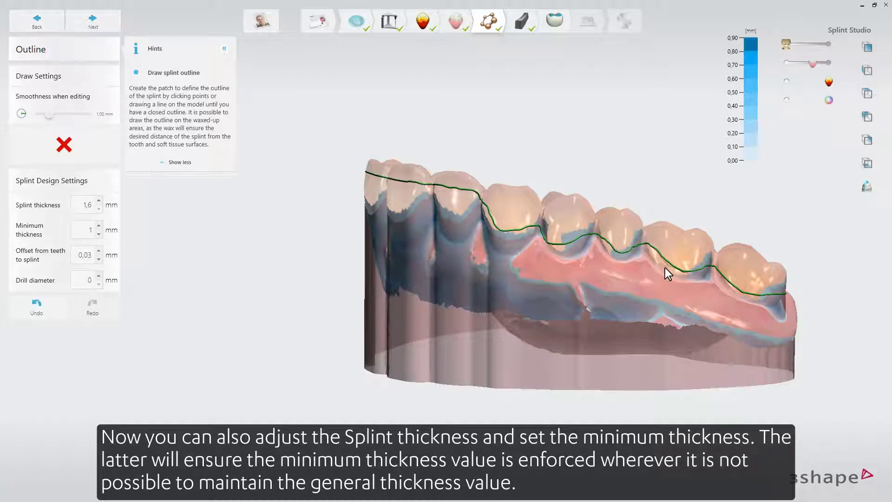
left_click_drag(665, 268, 657, 259)
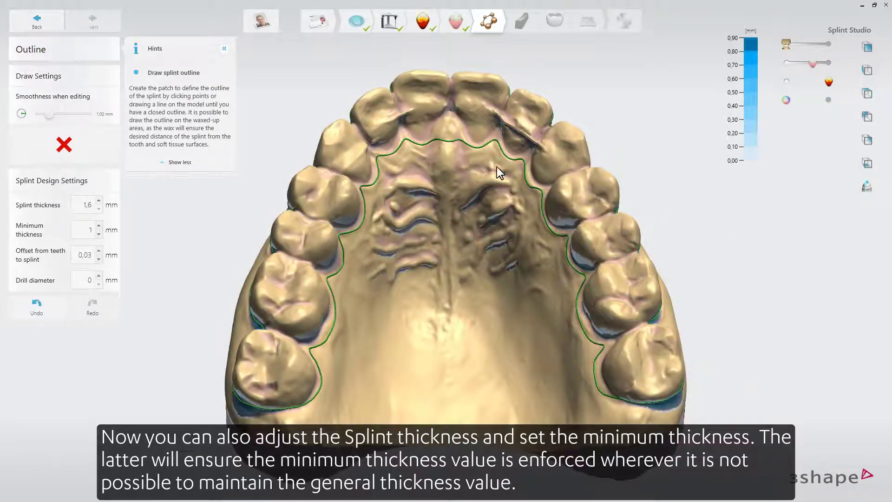
left_click(459, 136)
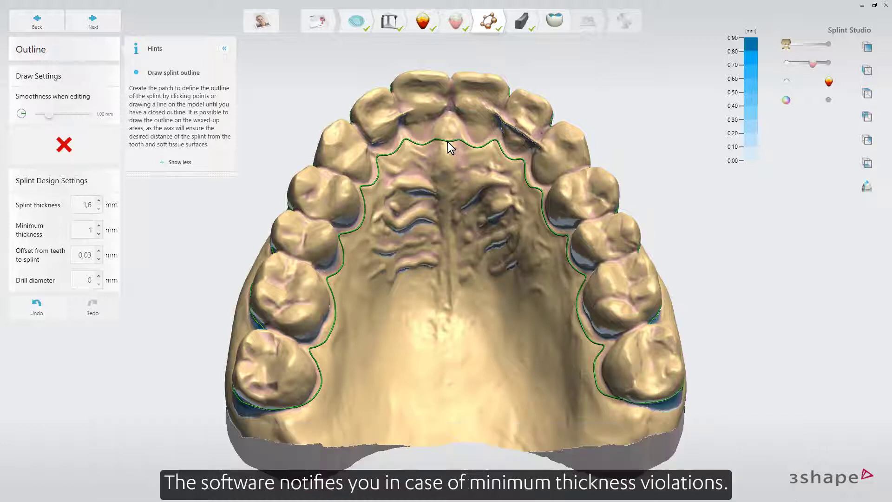
left_click(377, 156)
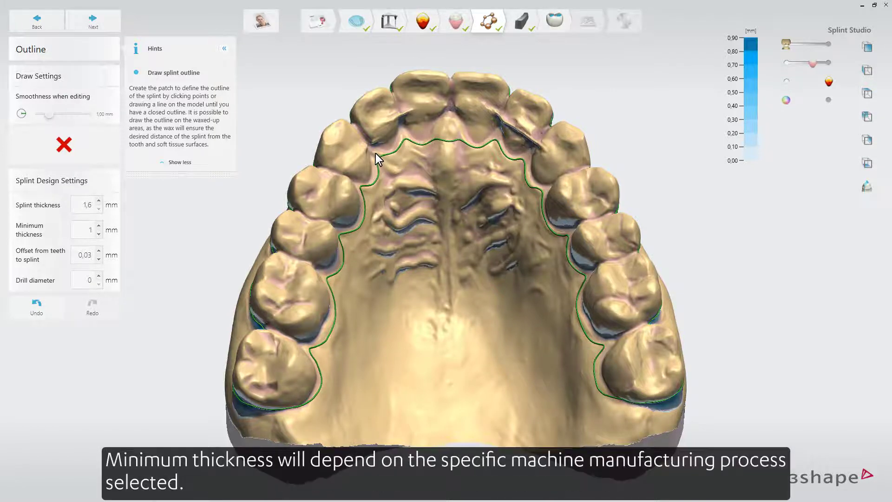
left_click(376, 153)
Show the scan's colour texture and examine the splint outline across the front teeth.
left_click(828, 100)
right_click_drag(443, 203, 461, 298)
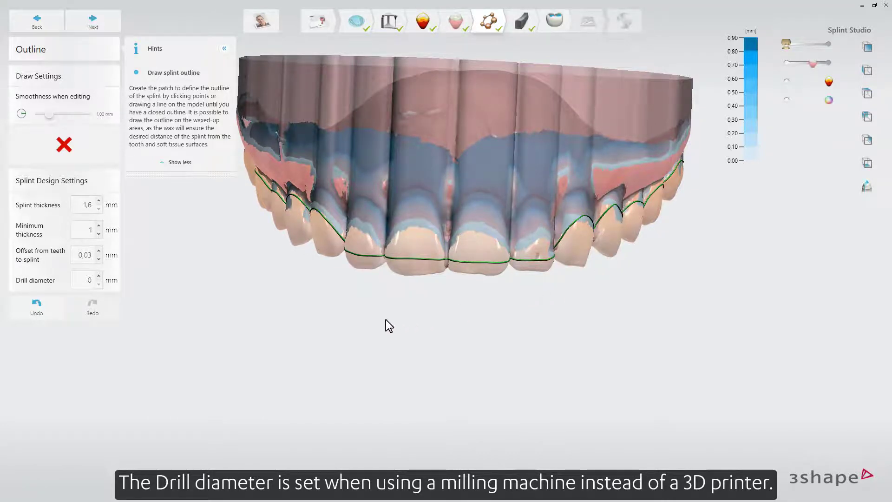
right_click_drag(382, 311, 410, 344)
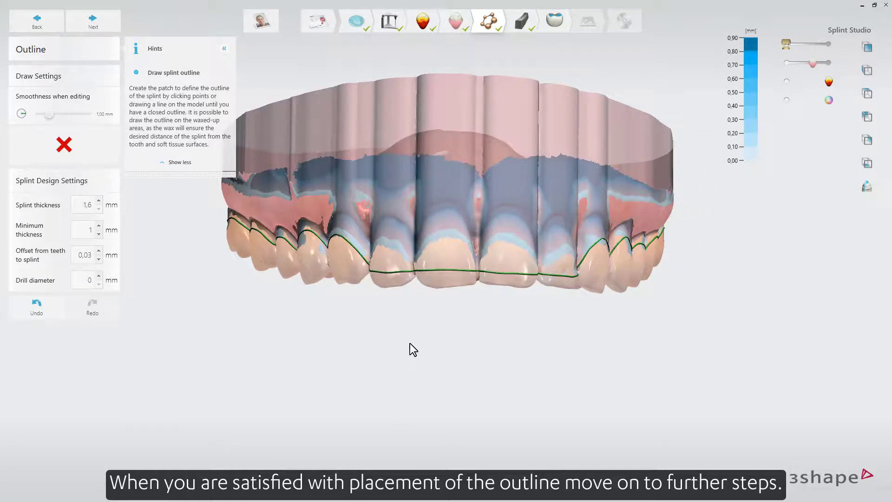